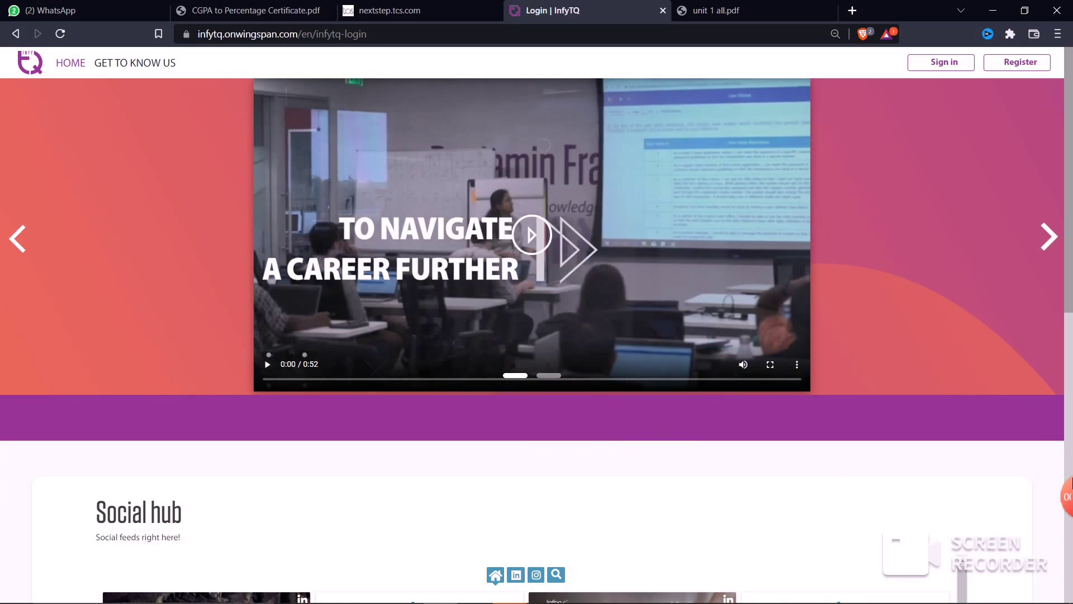
# Follow the examination link to bring up the Infosys Assessment Platform login page
pyautogui.moveTo(1069, 500)
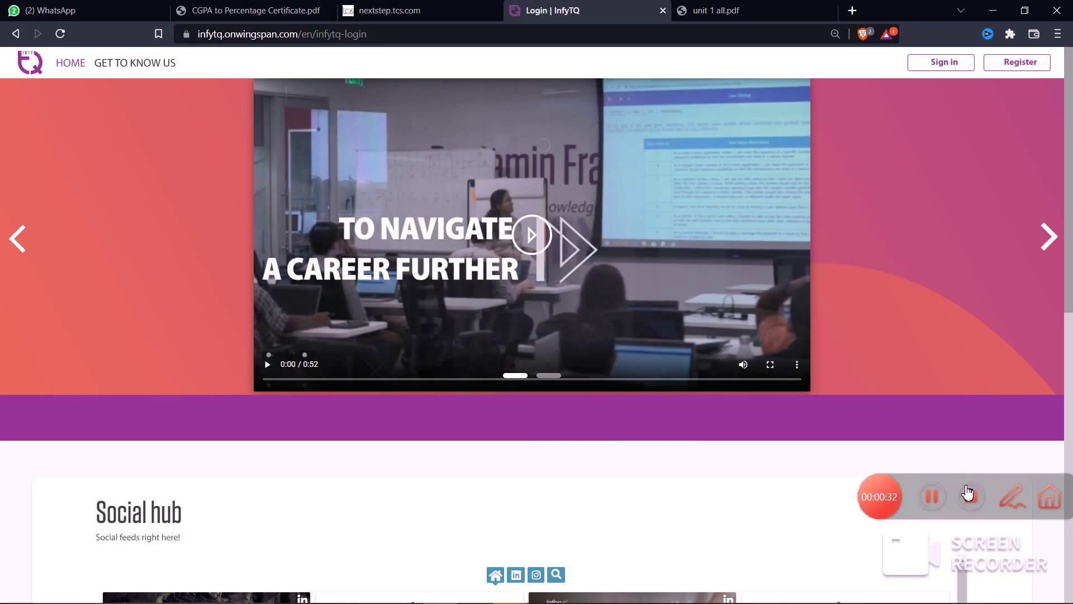
pyautogui.click(967, 494)
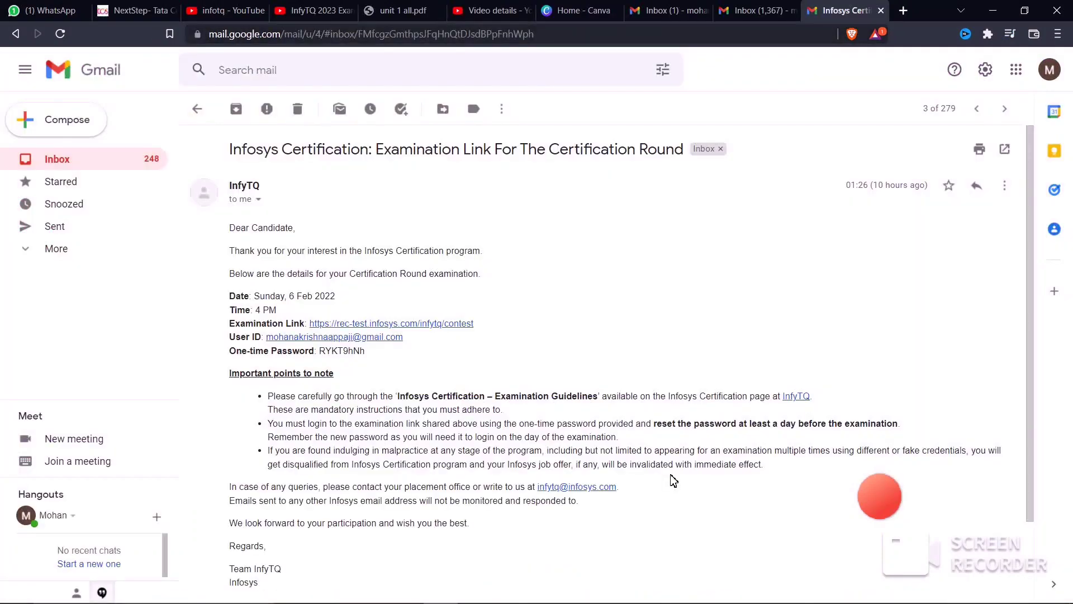
pyautogui.moveTo(867, 504)
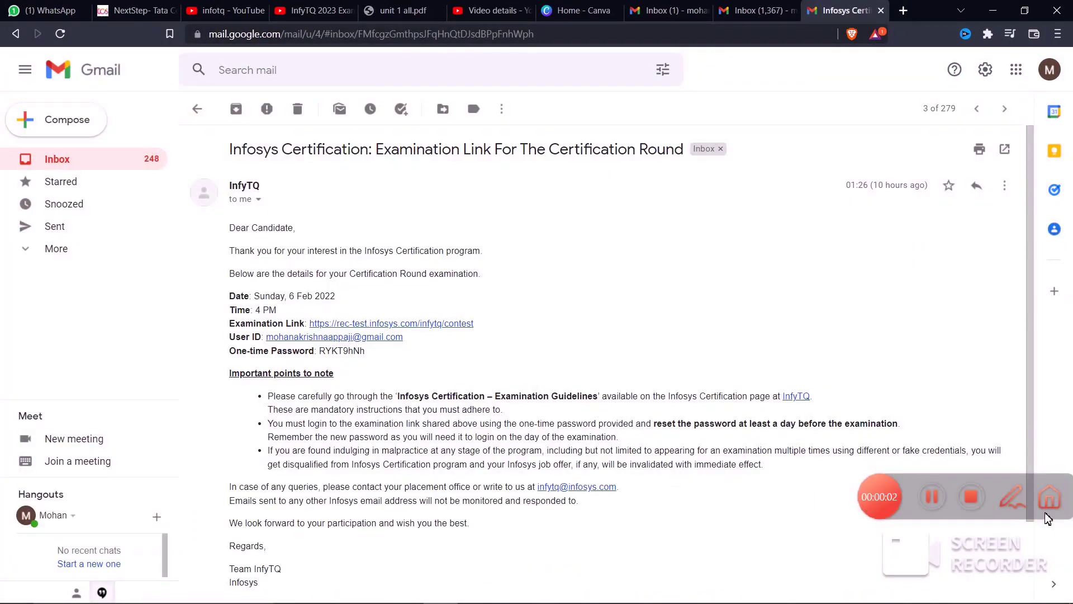
pyautogui.click(1018, 502)
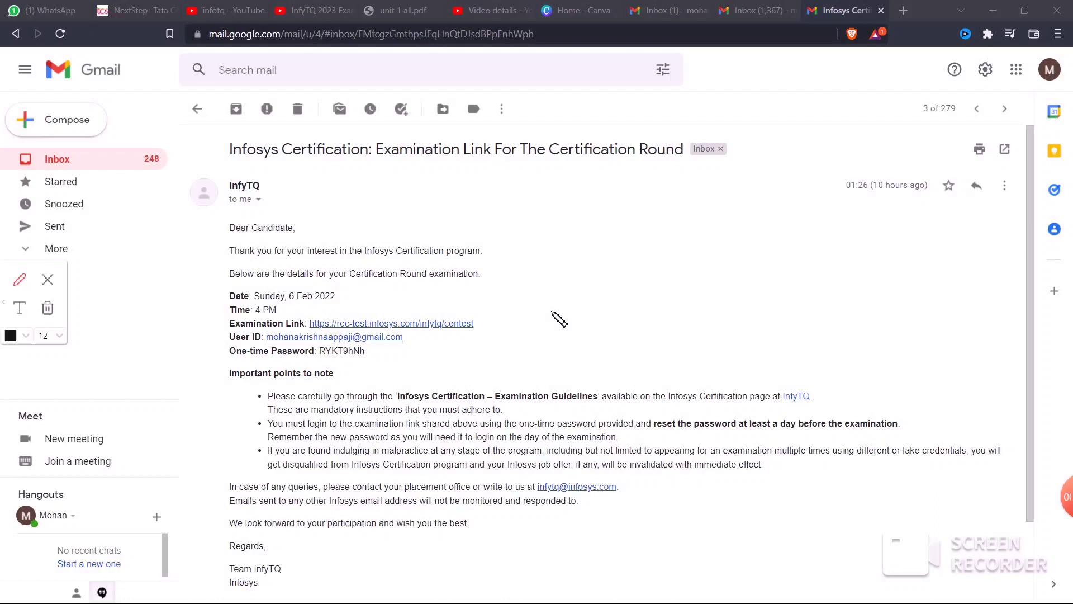
pyautogui.moveTo(270, 190); pyautogui.dragTo(297, 190)
pyautogui.moveTo(482, 316)
pyautogui.mouseDown()
pyautogui.moveTo(312, 325)
pyautogui.moveTo(480, 339)
pyautogui.moveTo(486, 314)
pyautogui.mouseUp()
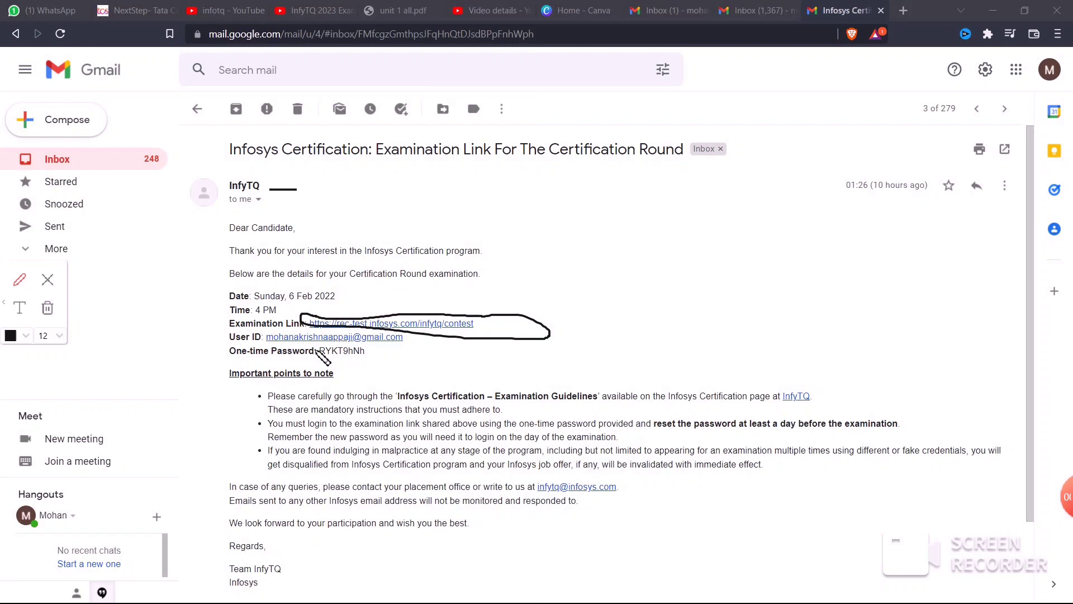
pyautogui.moveTo(319, 361); pyautogui.dragTo(369, 363)
pyautogui.click(51, 281)
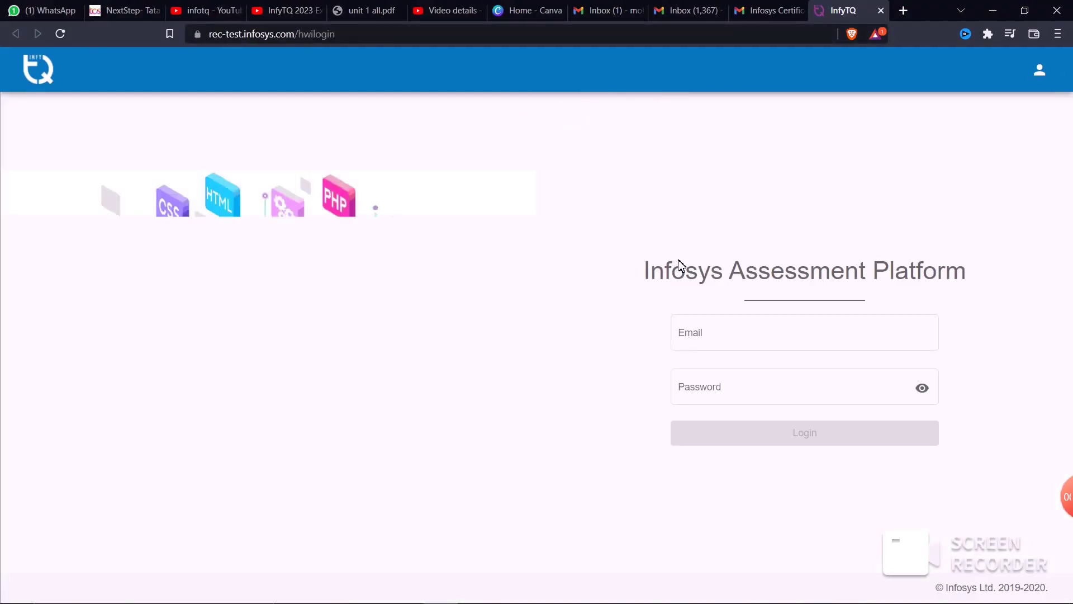
# Enter the candidate's registered e-mail address in the Email field and move on to Password
pyautogui.click(716, 346)
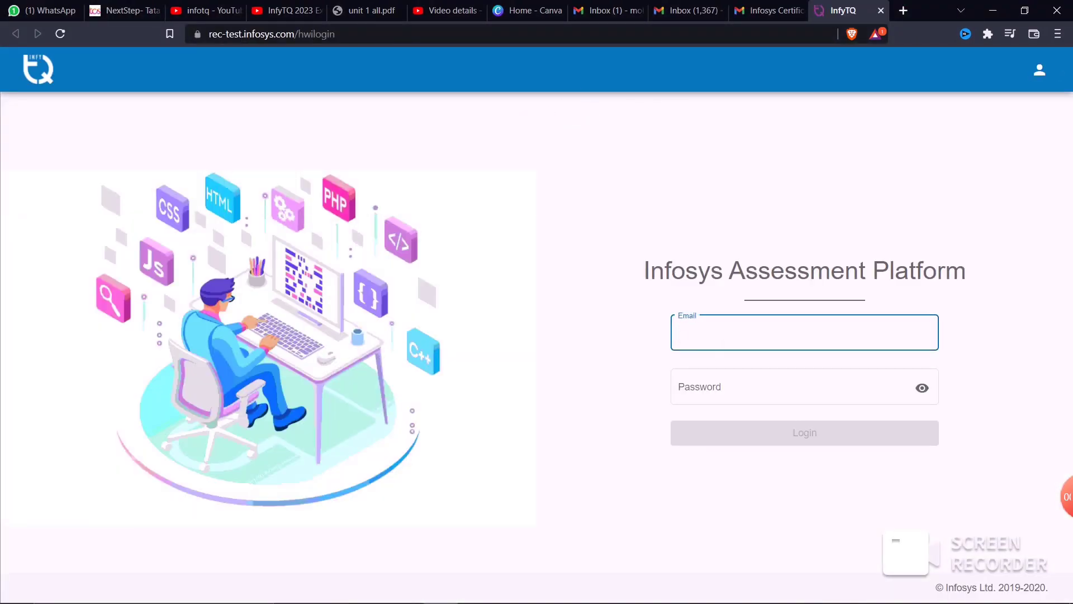
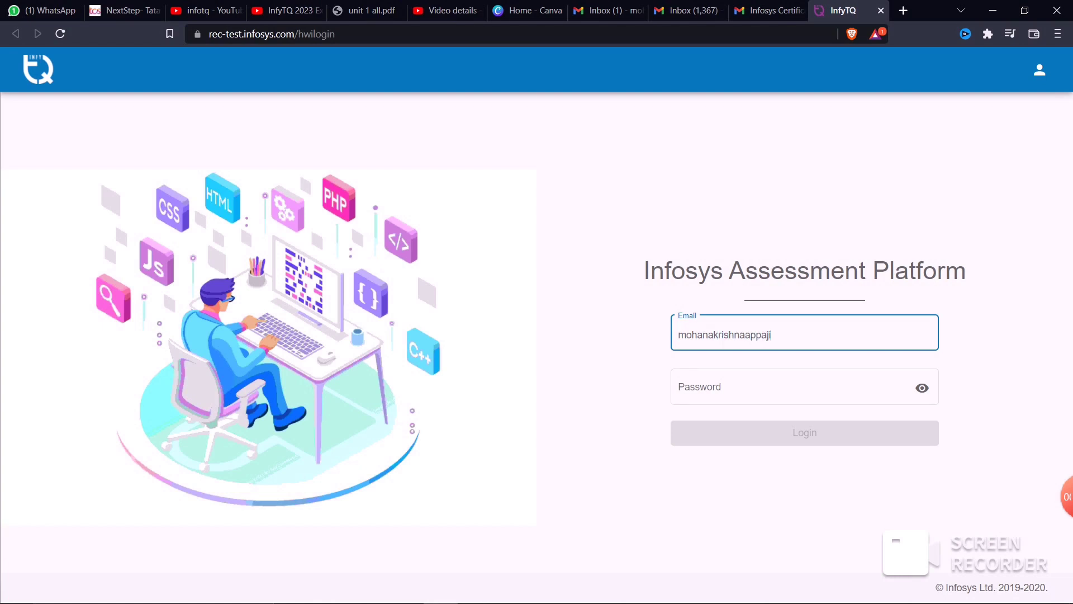
pyautogui.press('Tab')
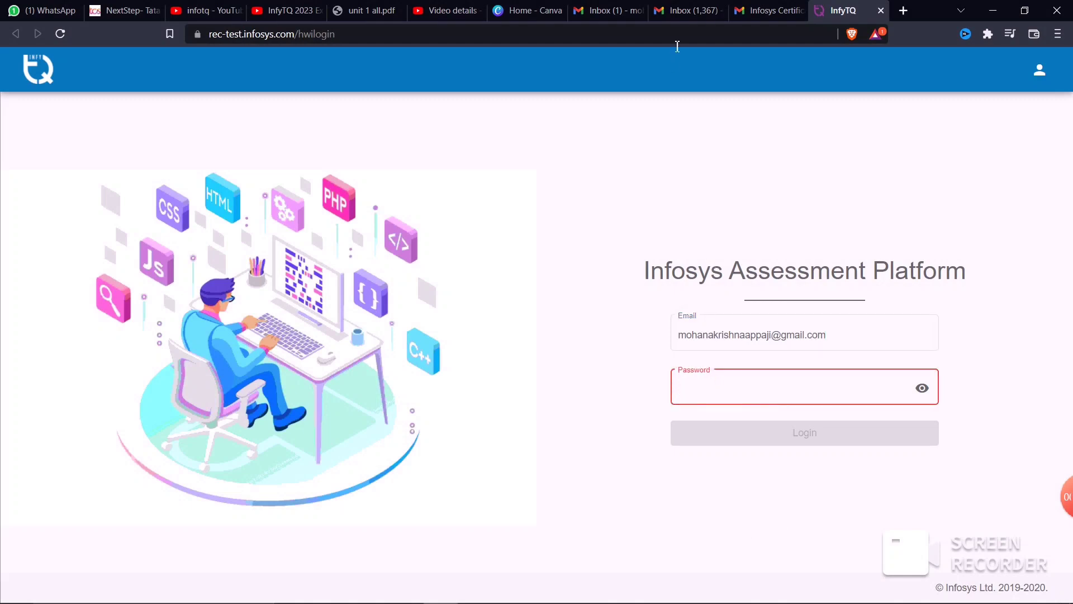
# Look up the one-time password in the Gmail exam email
pyautogui.click(760, 13)
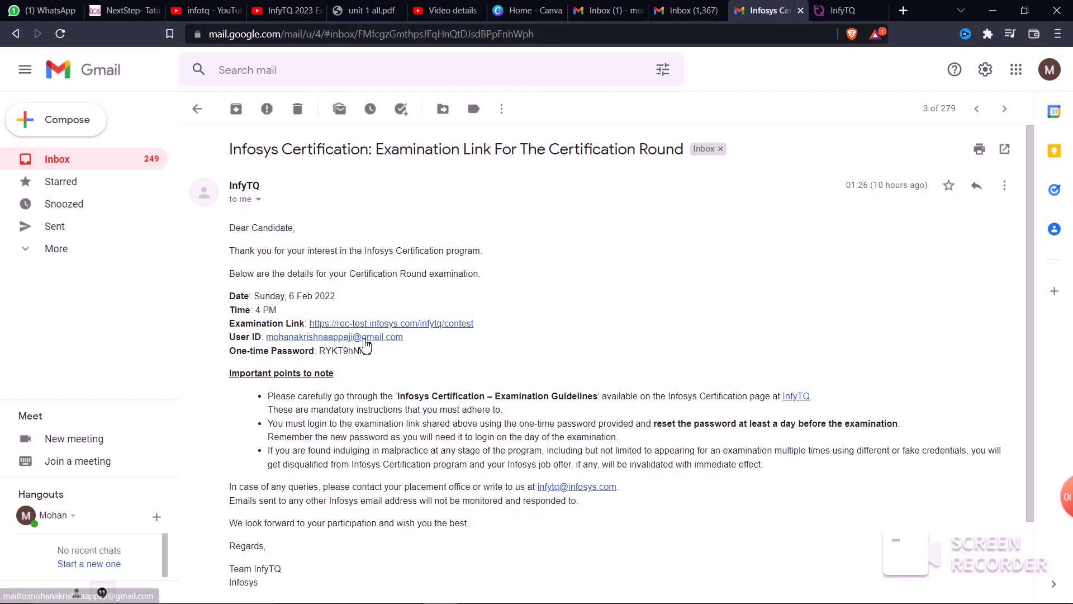
pyautogui.moveTo(366, 351); pyautogui.dragTo(228, 350)
pyautogui.click(228, 350)
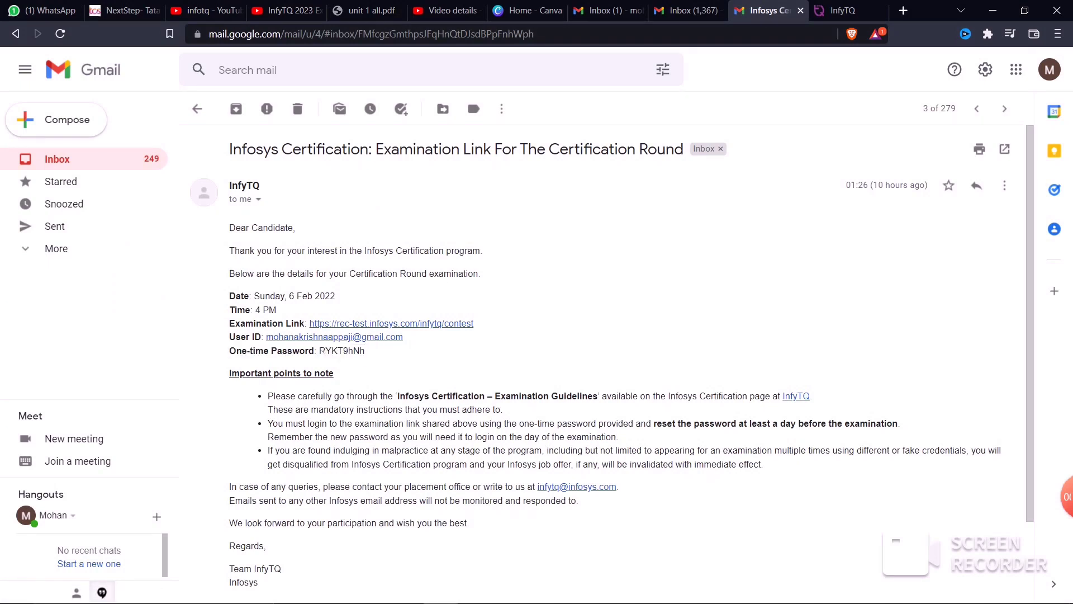
pyautogui.moveTo(317, 350)
pyautogui.mouseDown()
pyautogui.moveTo(379, 356)
pyautogui.moveTo(328, 352)
pyautogui.mouseUp()
pyautogui.click(379, 357)
pyautogui.click(841, 10)
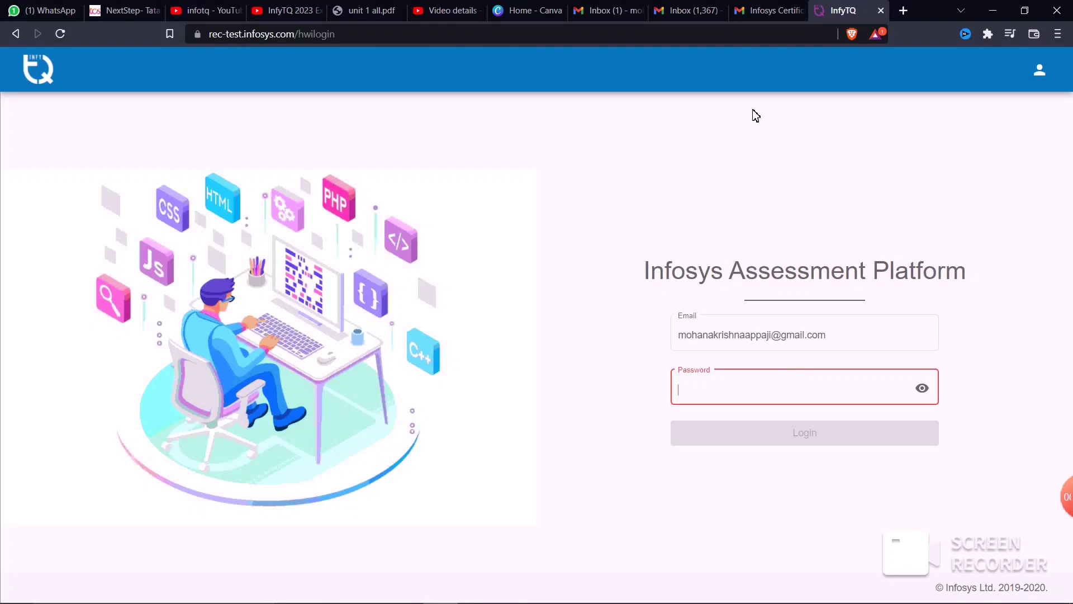
pyautogui.click(757, 10)
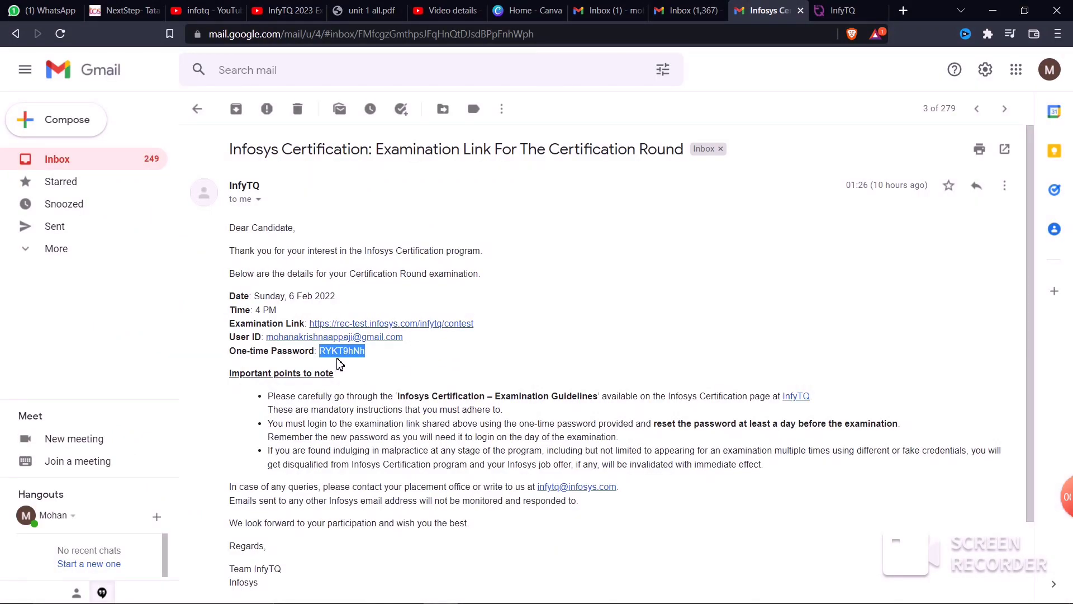
pyautogui.click(843, 10)
# Type the one-time password, reveal it to verify the characters, and log in
pyautogui.press('capslock')
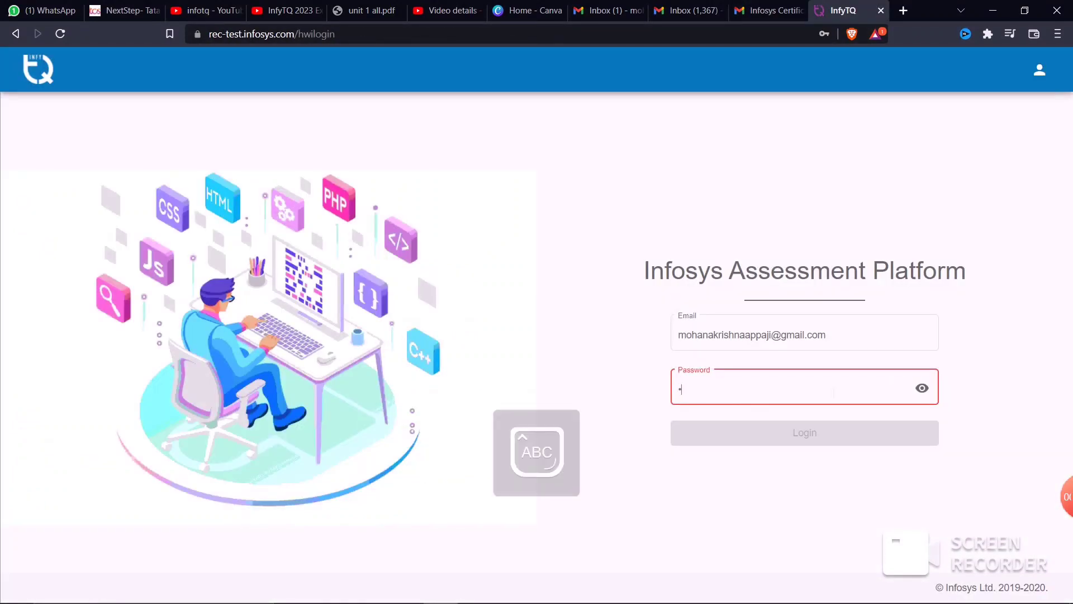
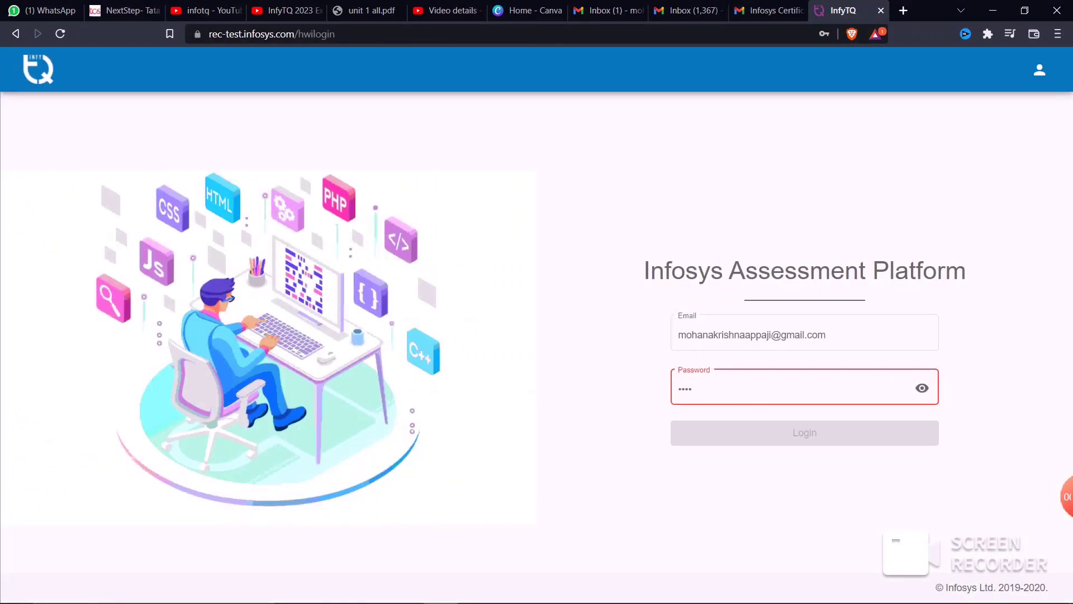
pyautogui.click(921, 388)
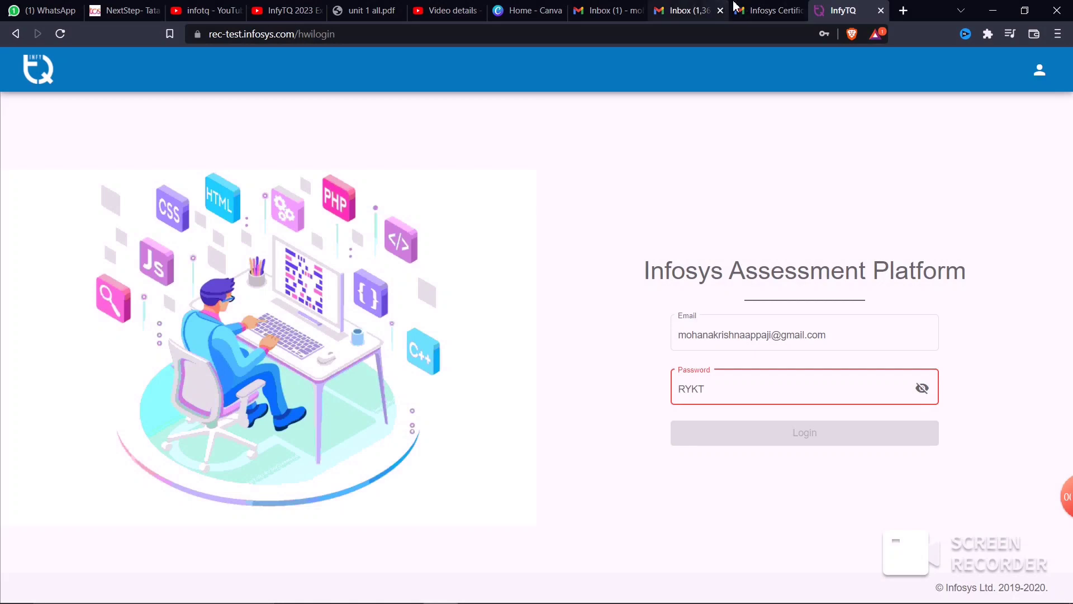
pyautogui.click(755, 8)
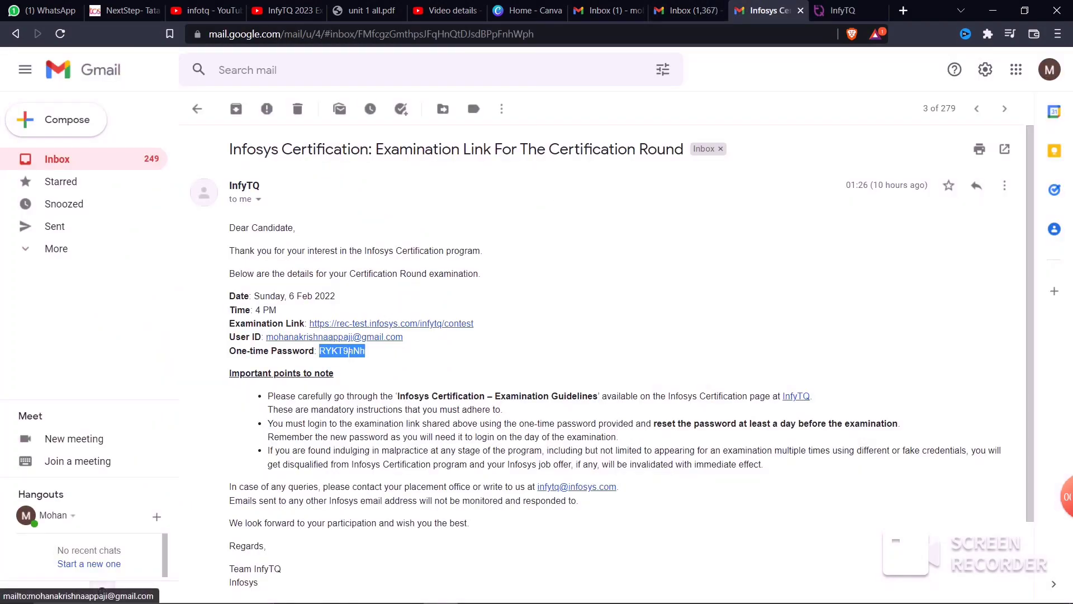
pyautogui.click(865, 12)
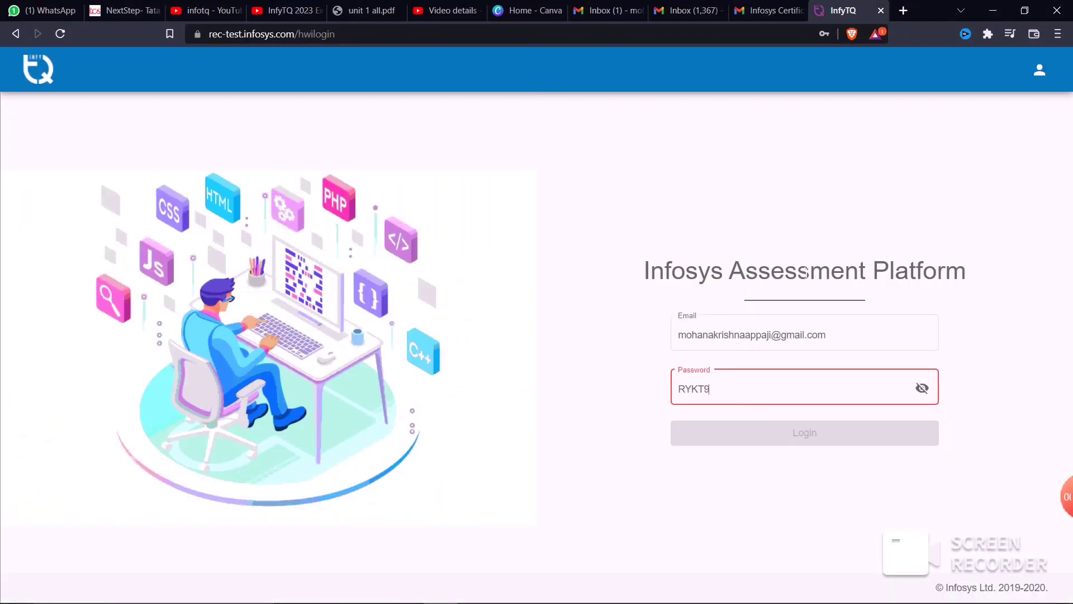
pyautogui.press('capslock')
pyautogui.press('capslock')
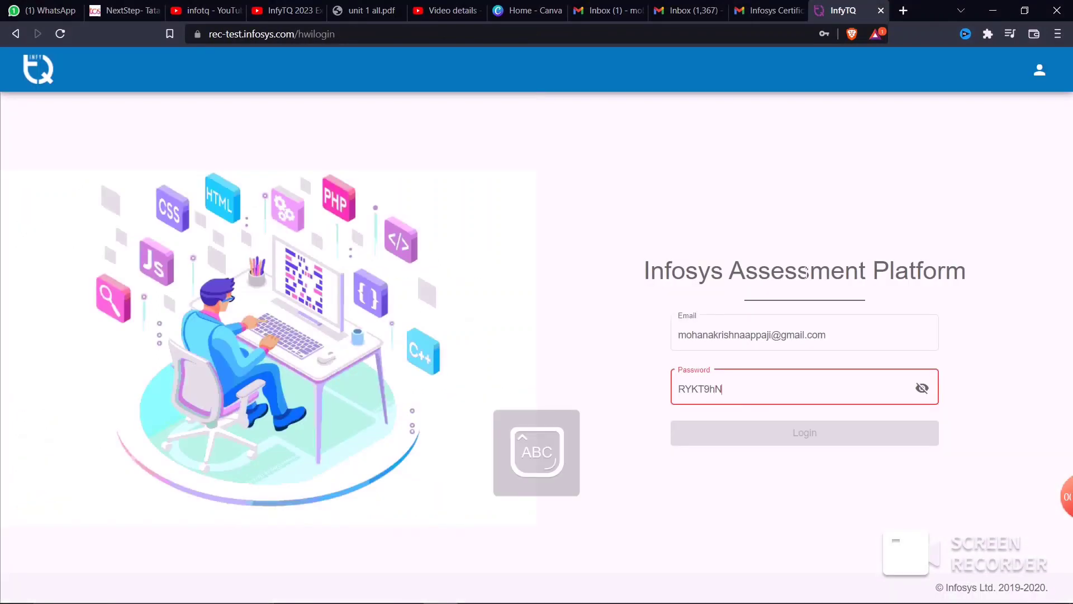
pyautogui.press('capslock')
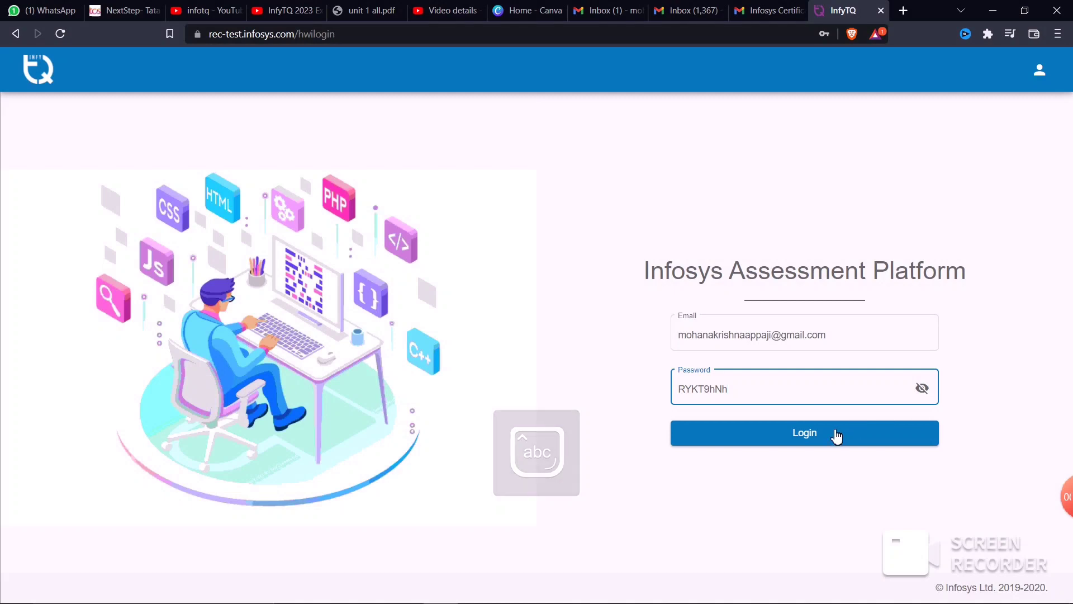
pyautogui.click(835, 434)
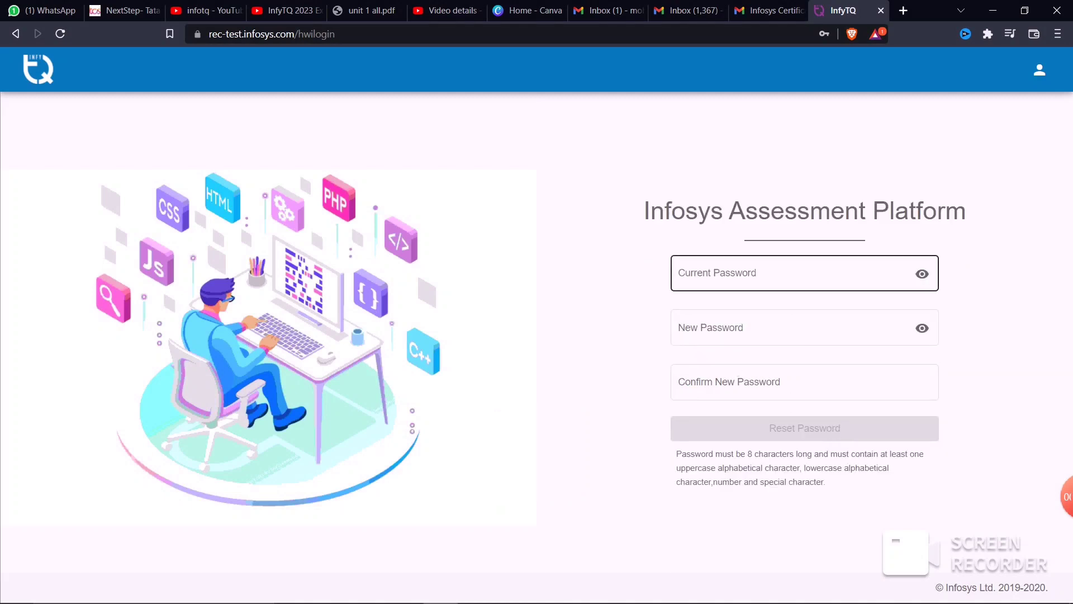
# Fill in the Current Password field with the one-time password from the email
pyautogui.click(727, 274)
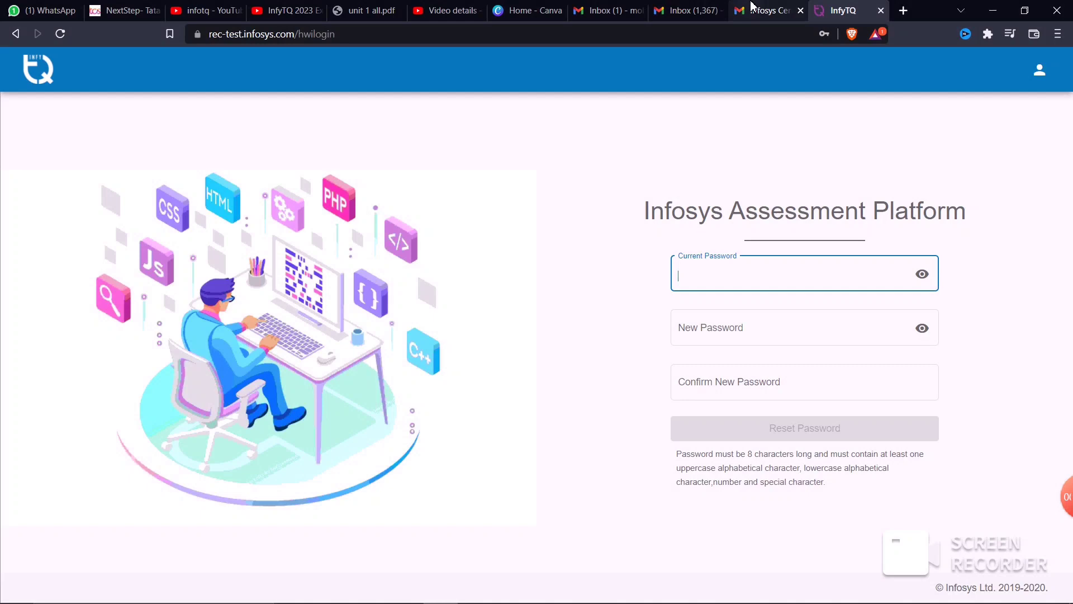
pyautogui.click(751, 7)
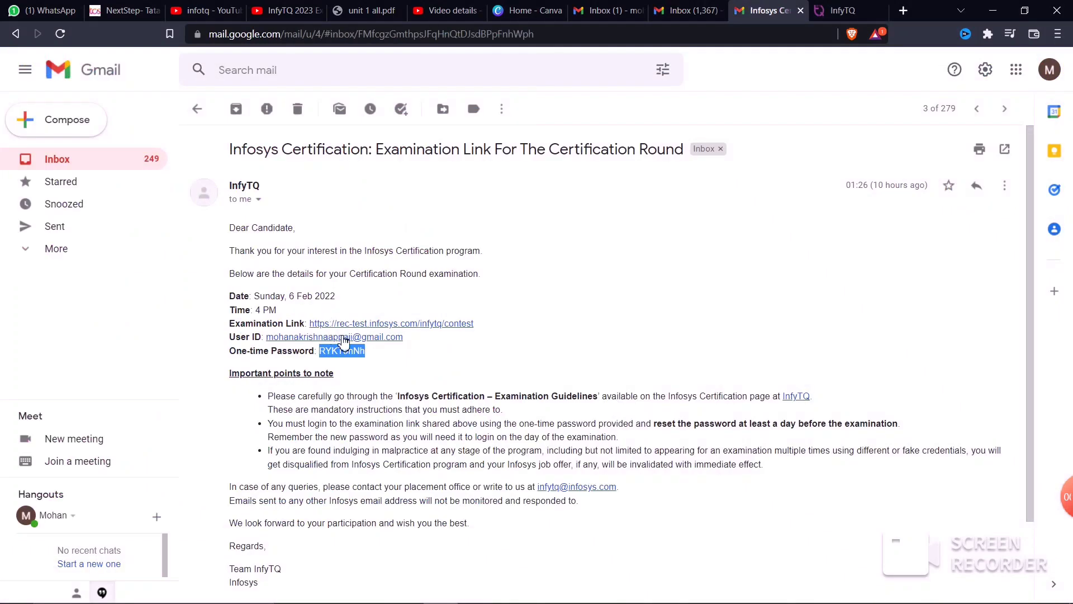
pyautogui.click(813, 8)
pyautogui.press('capslock')
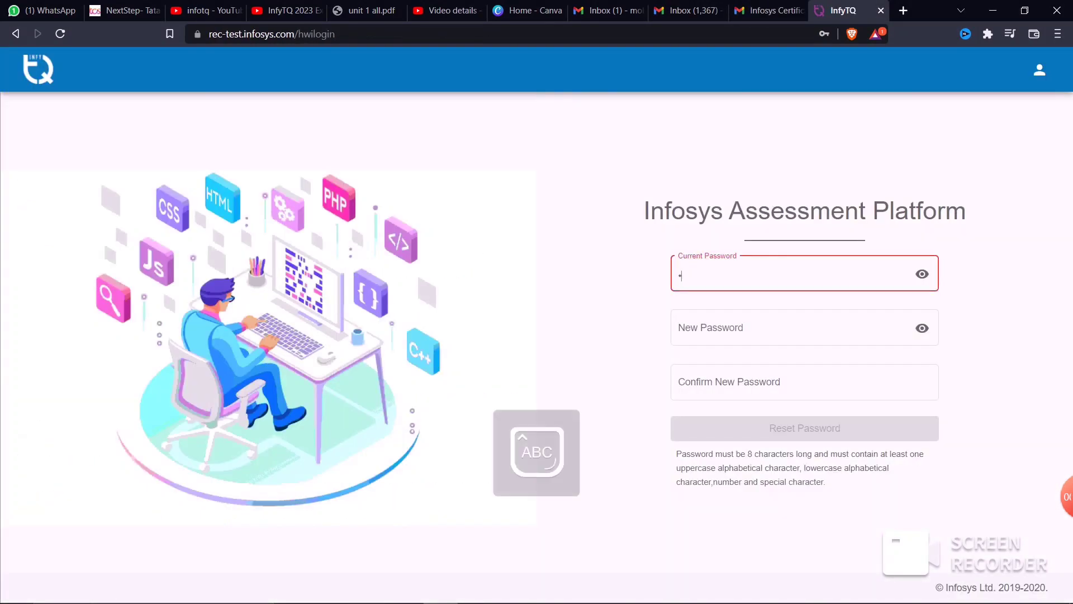
pyautogui.press('capslock')
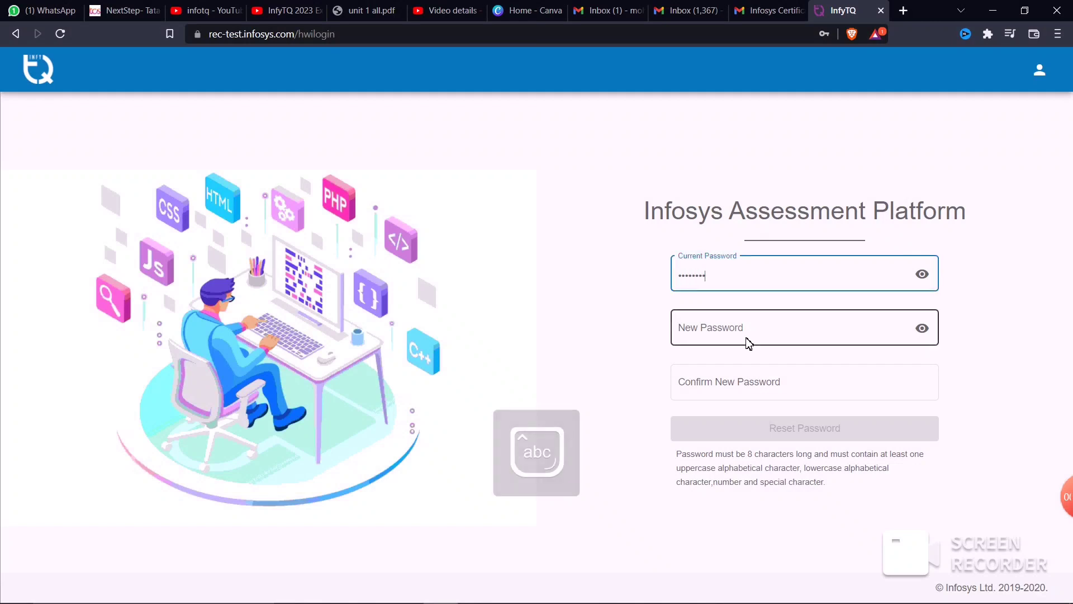
# Enter and confirm a new password meeting the rules, then submit the reset
pyautogui.click(755, 340)
pyautogui.press('capslock')
pyautogui.press('capslock')
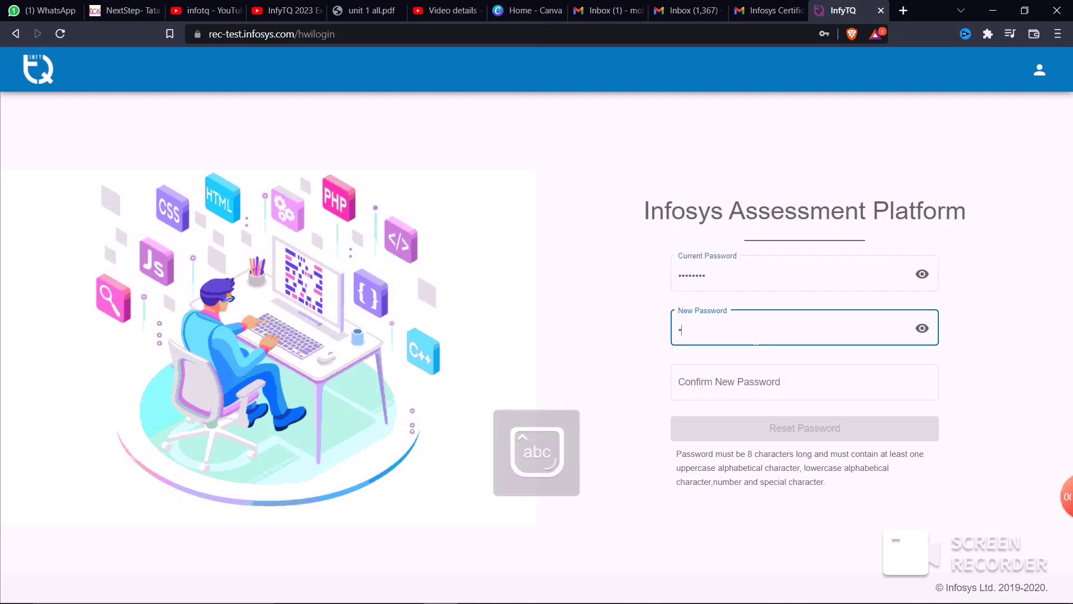
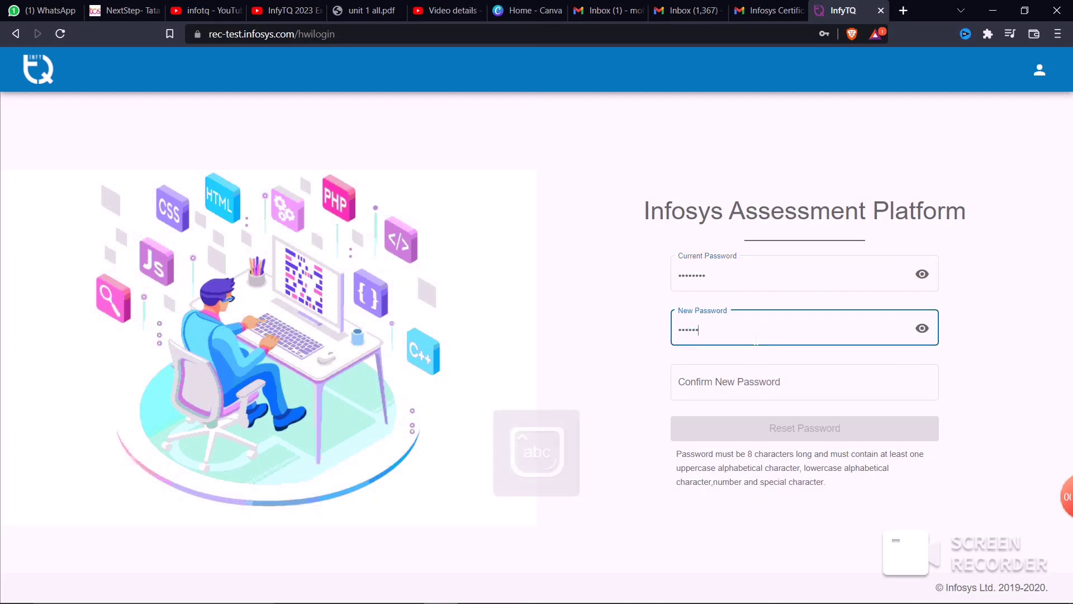
pyautogui.press('Tab')
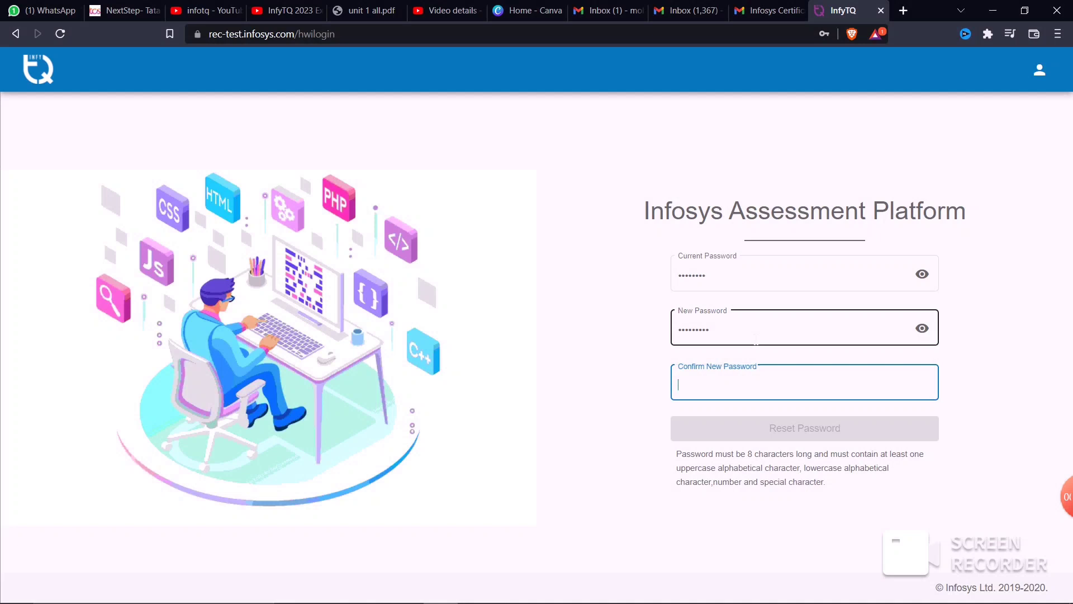
pyautogui.press('capslock')
pyautogui.press('capslock')
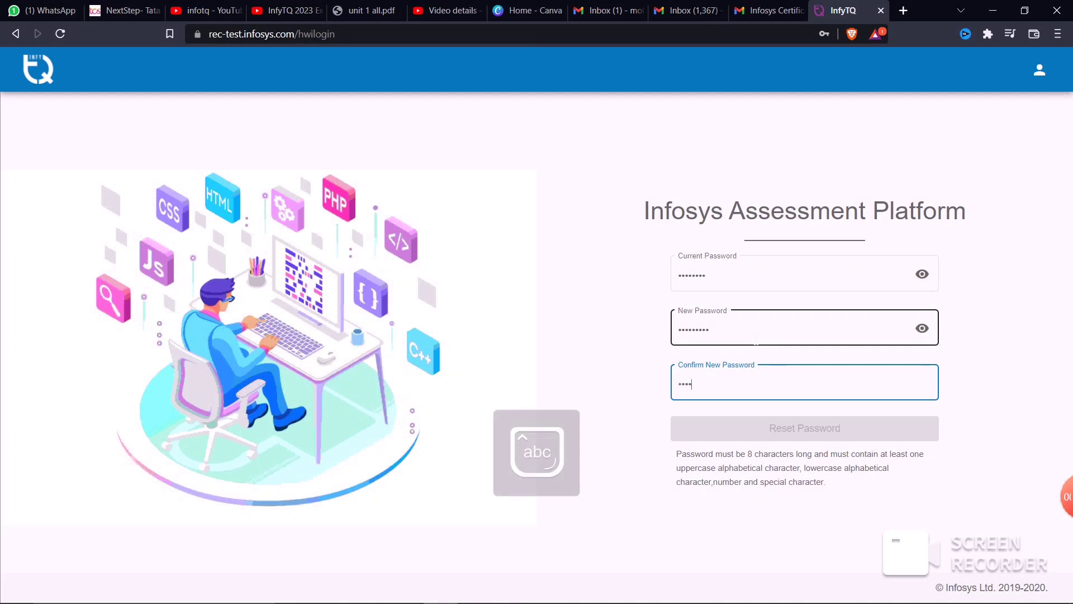
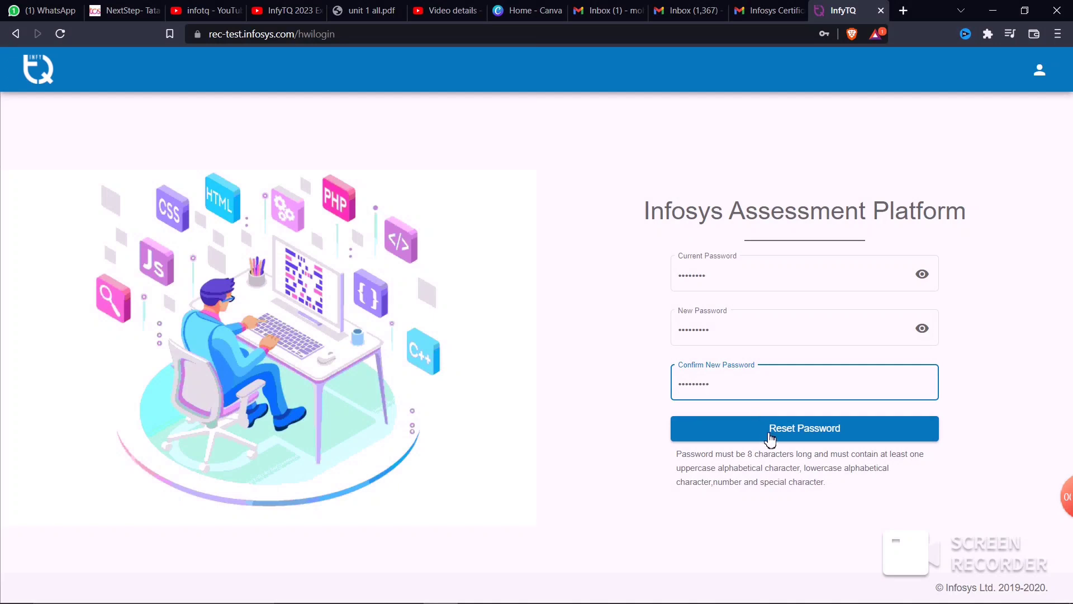
pyautogui.click(770, 439)
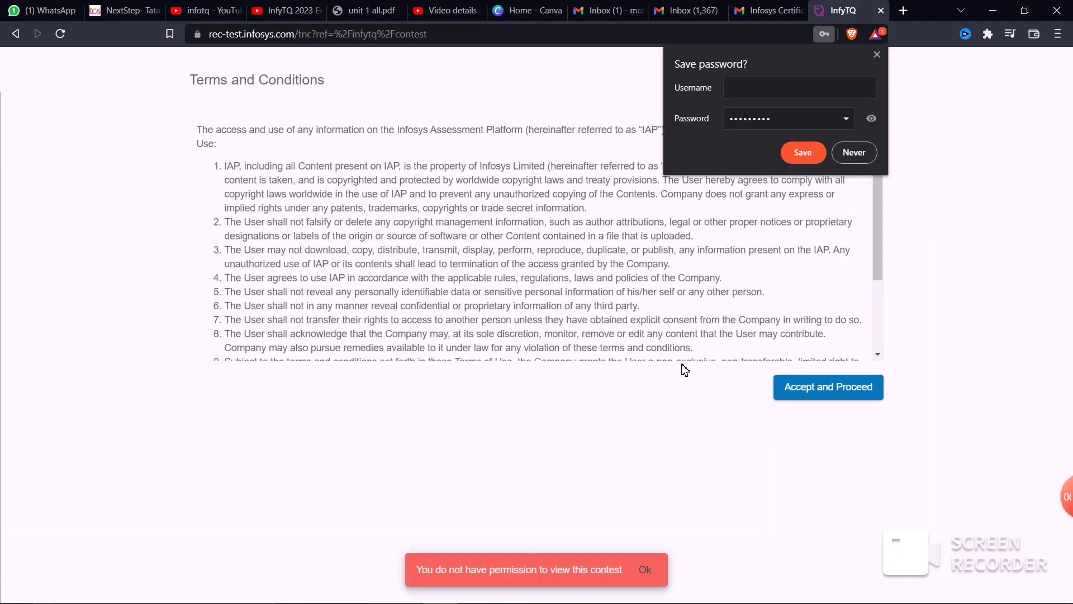
# Decline the browser's offer to save the password with Never
pyautogui.scroll(-3, 827, 252)
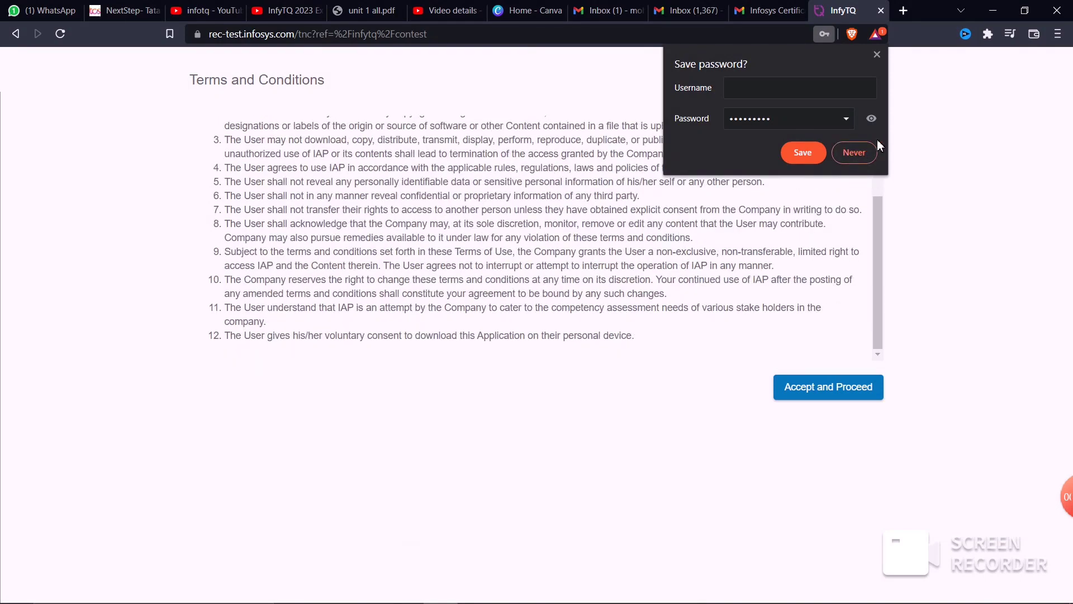
pyautogui.click(854, 152)
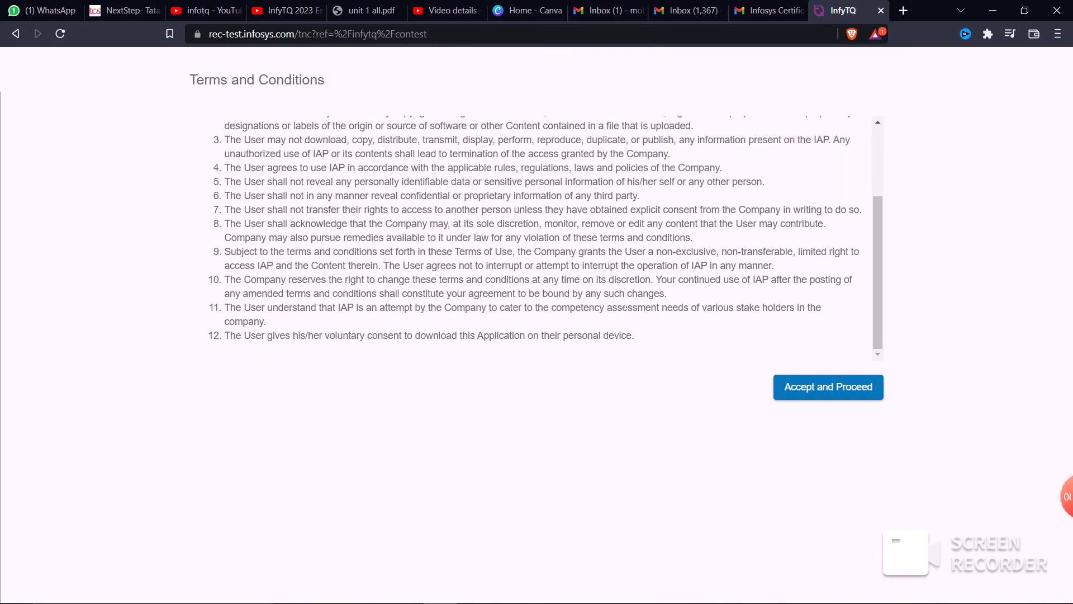
pyautogui.scroll(3, 545, 237)
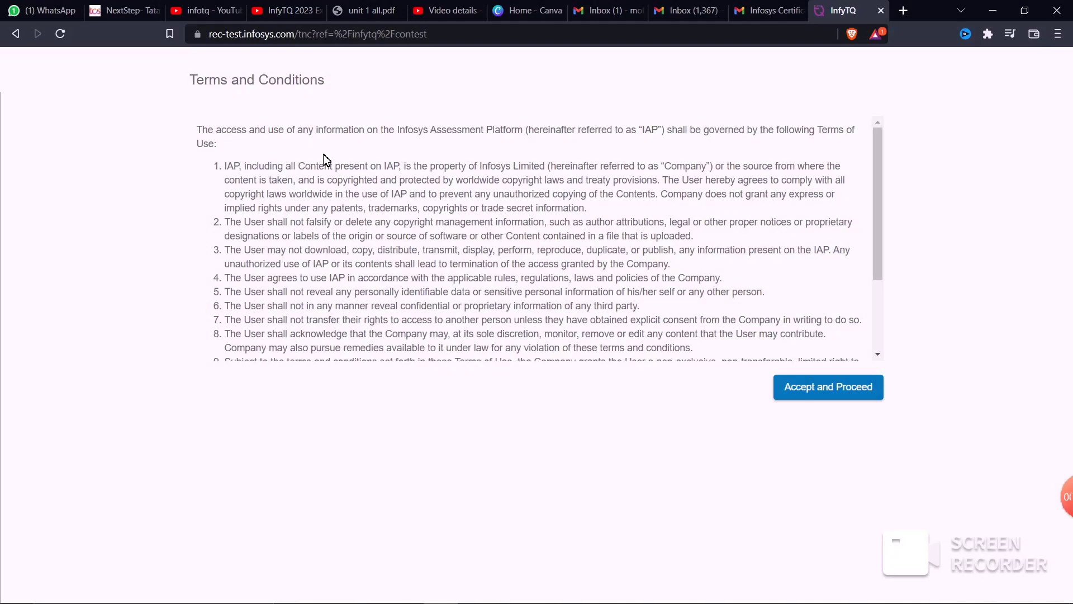
# Read through the Terms and Conditions, then return to the exam email in Gmail
pyautogui.moveTo(324, 157); pyautogui.dragTo(296, 167)
pyautogui.click(342, 157)
pyautogui.scroll(-1, 341, 157)
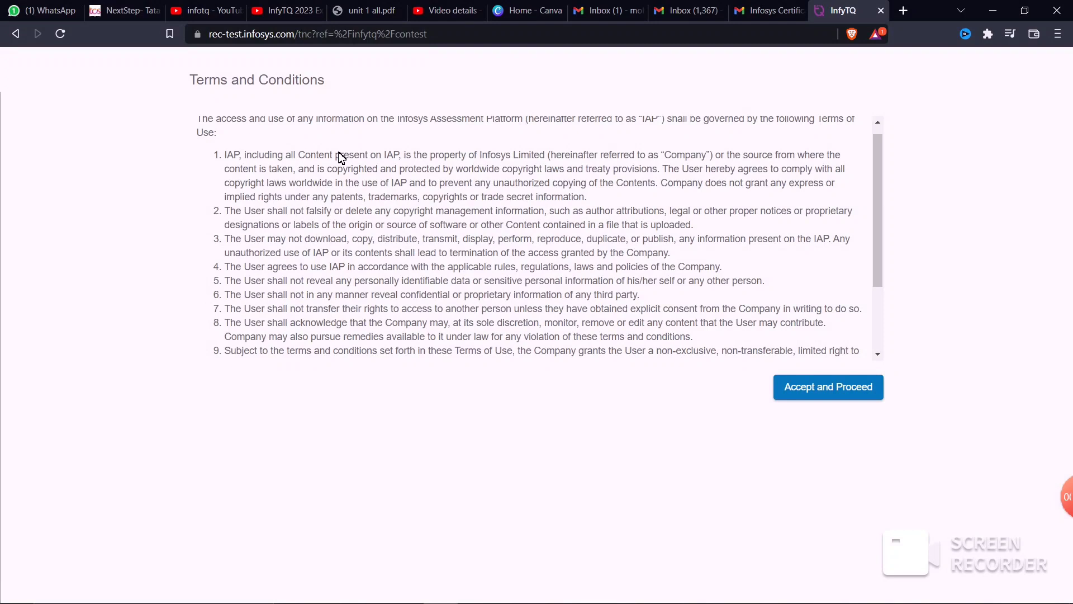
pyautogui.scroll(-3, 341, 158)
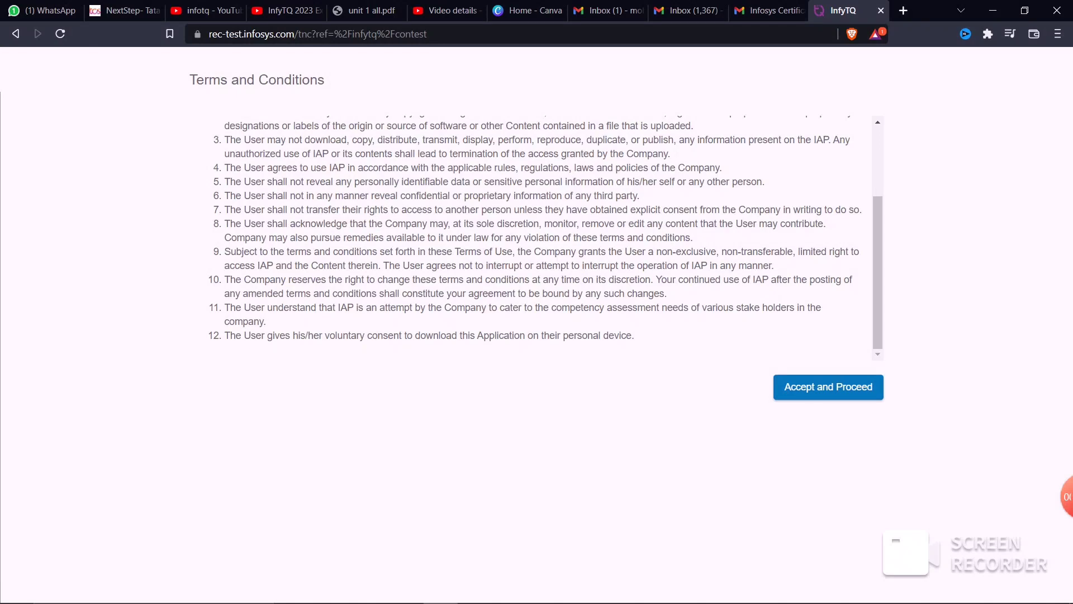
pyautogui.click(783, 11)
pyautogui.click(335, 337)
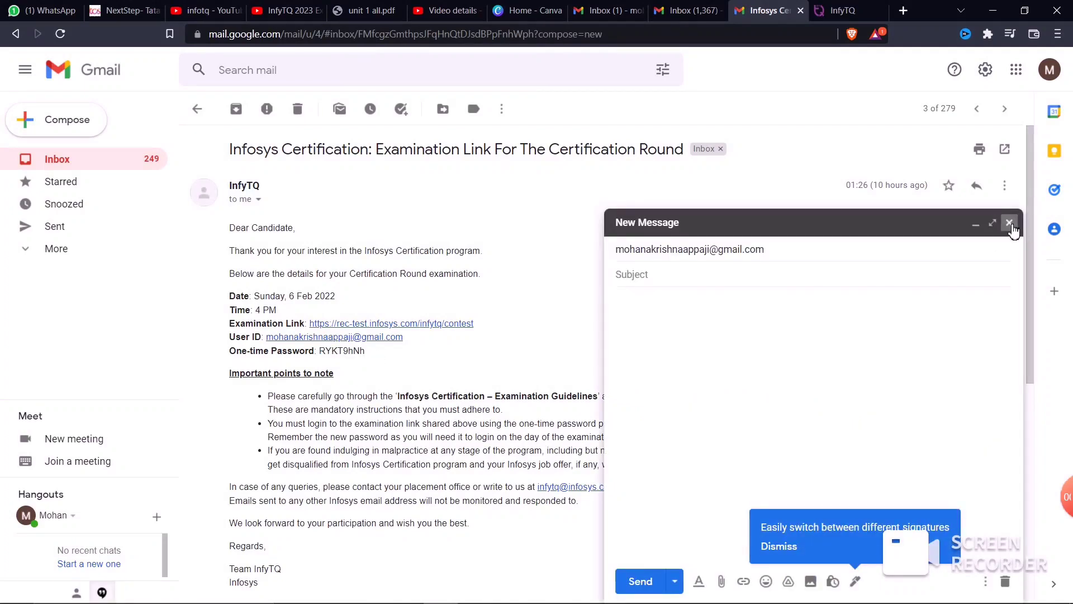
pyautogui.click(1009, 222)
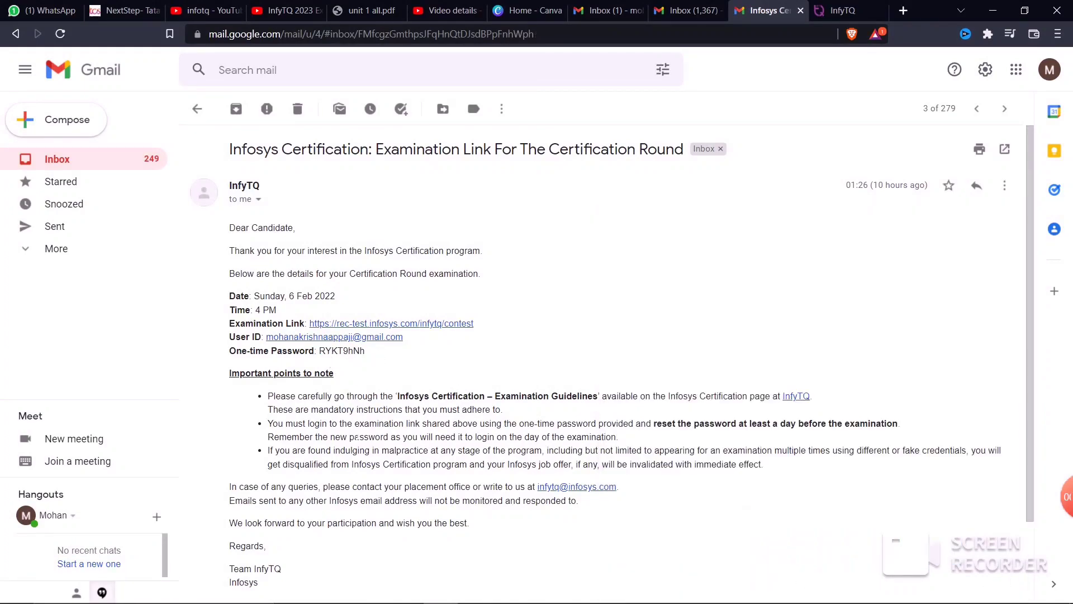
pyautogui.scroll(-2, 330, 362)
pyautogui.doubleClick(406, 298)
pyautogui.click(406, 298)
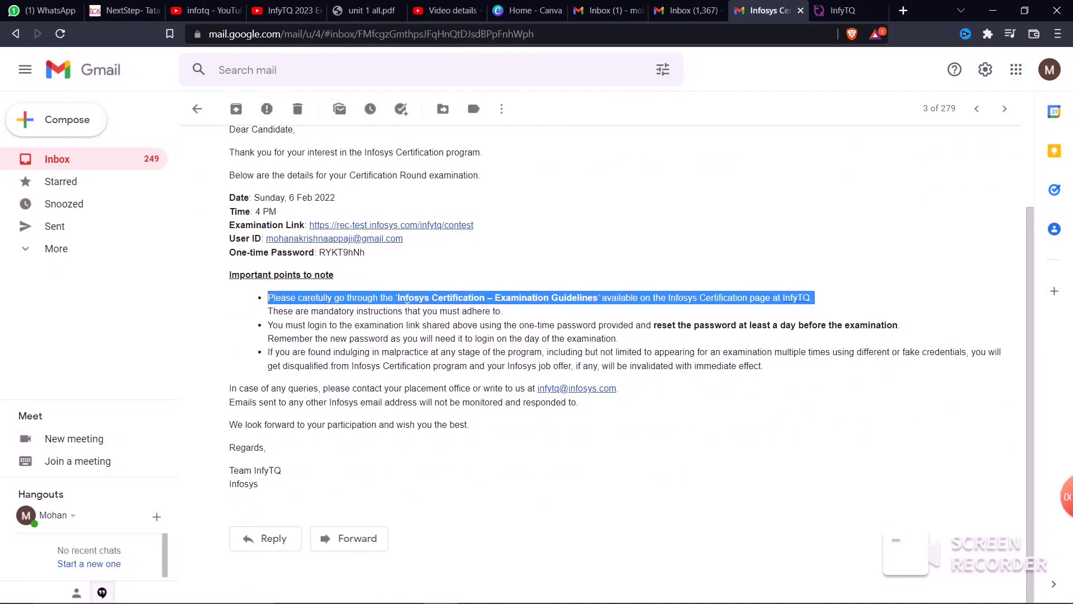
pyautogui.click(406, 298)
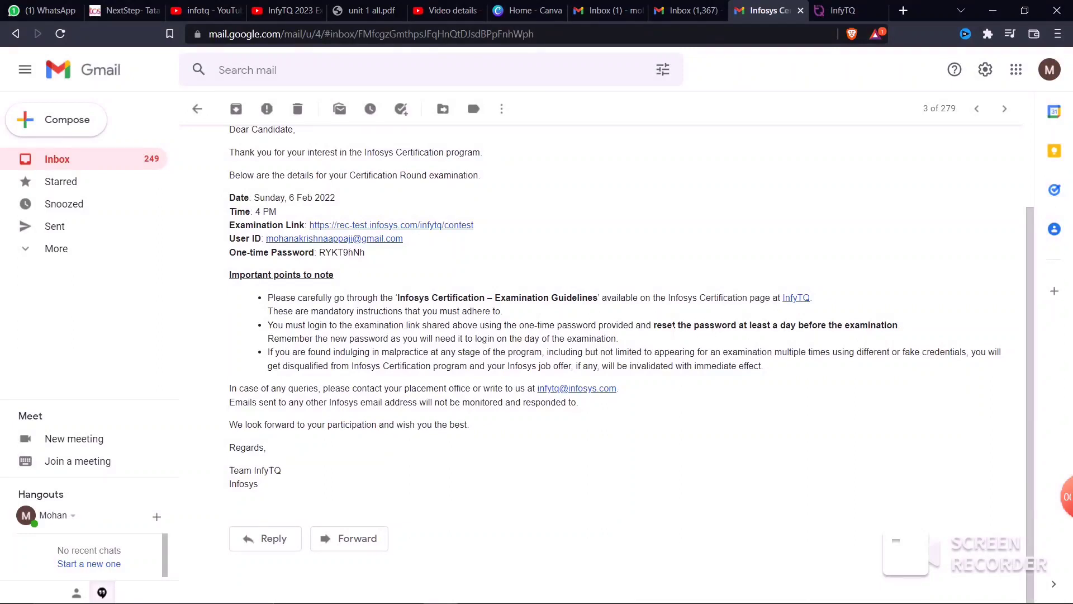
pyautogui.moveTo(656, 325); pyautogui.dragTo(898, 326)
pyautogui.click(904, 334)
pyautogui.tripleClick(501, 339)
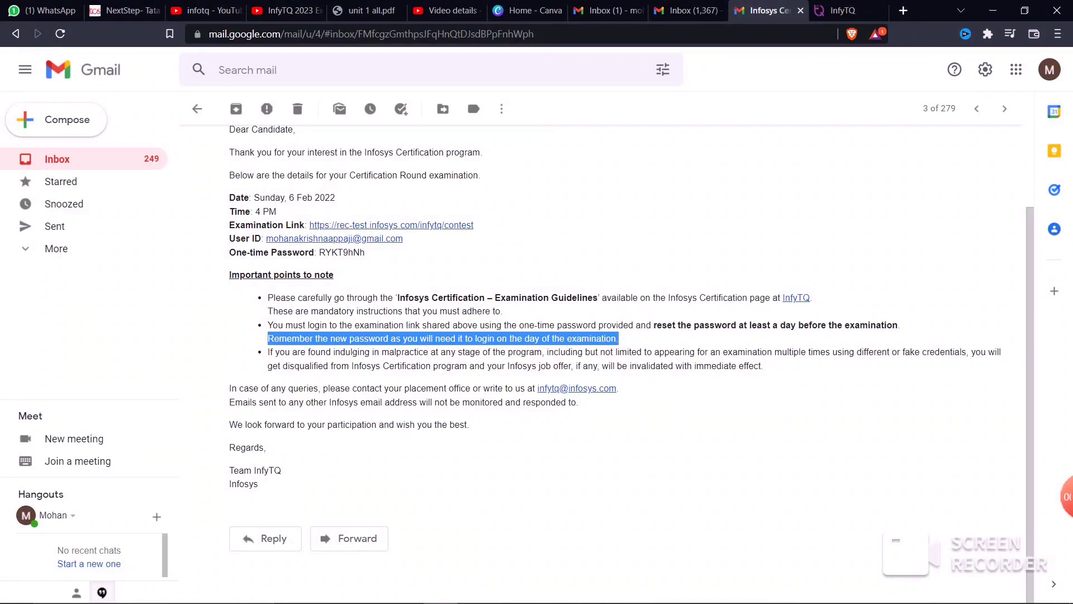
pyautogui.click(502, 339)
pyautogui.doubleClick(524, 352)
pyautogui.click(561, 352)
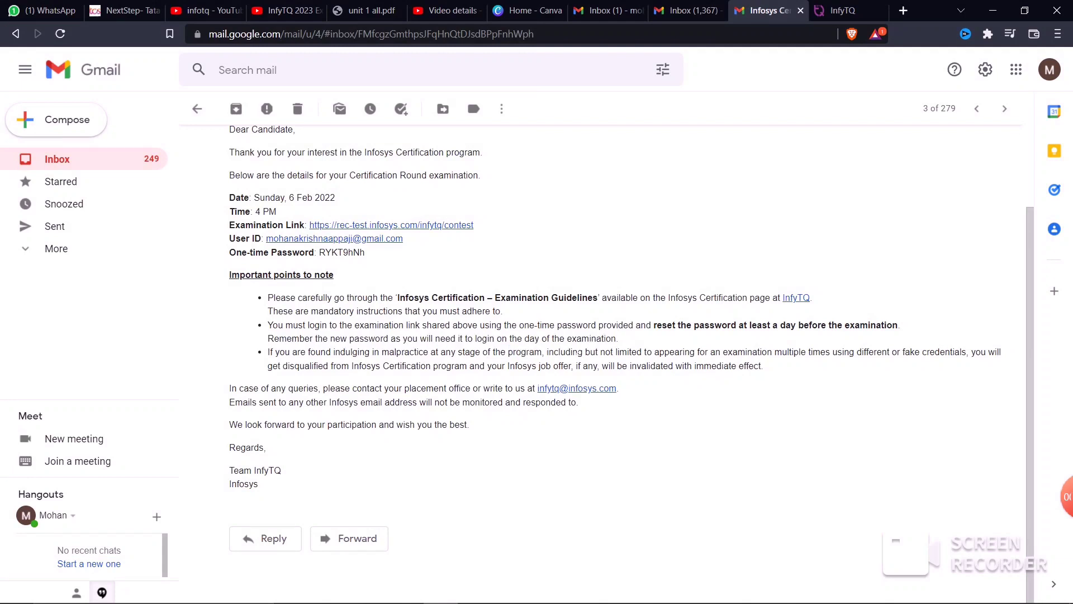
pyautogui.doubleClick(576, 352)
pyautogui.click(576, 353)
pyautogui.doubleClick(648, 366)
pyautogui.click(648, 366)
pyautogui.scroll(2, 495, 323)
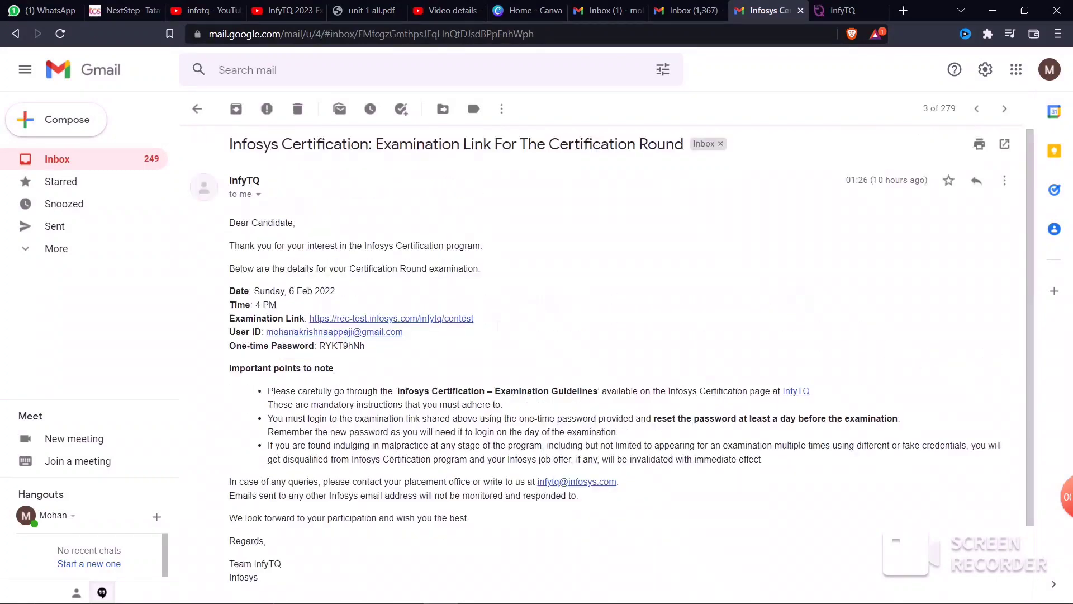
pyautogui.scroll(-2, 614, 302)
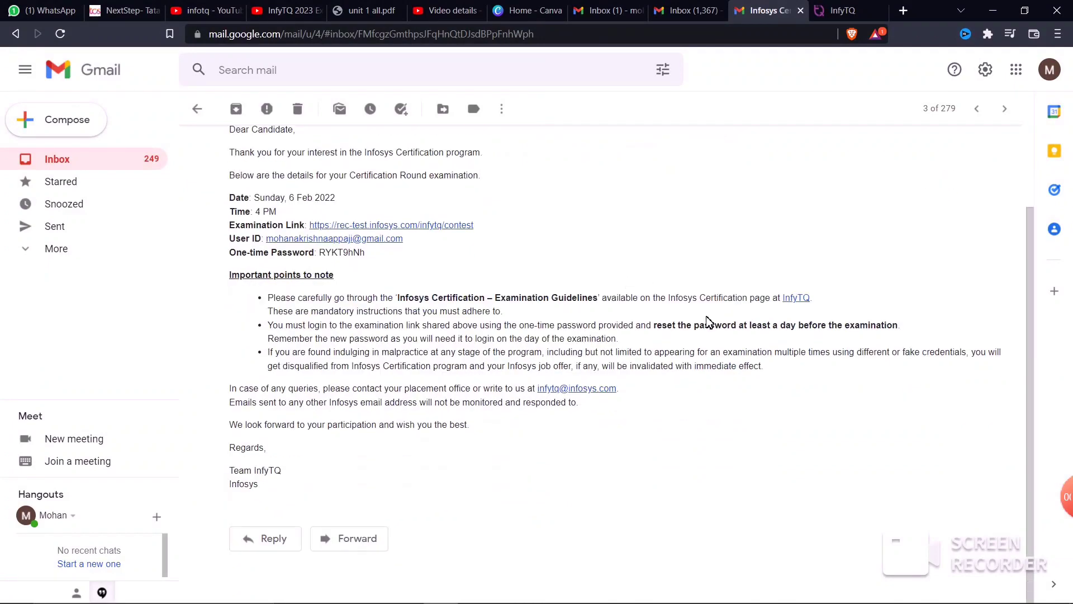
pyautogui.moveTo(1056, 511)
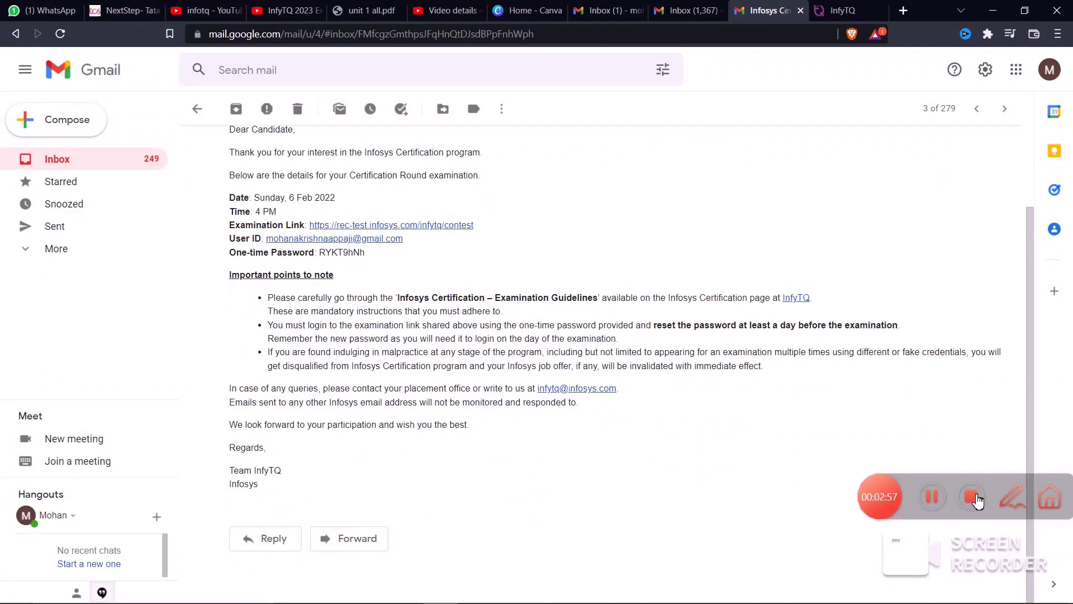
pyautogui.click(972, 496)
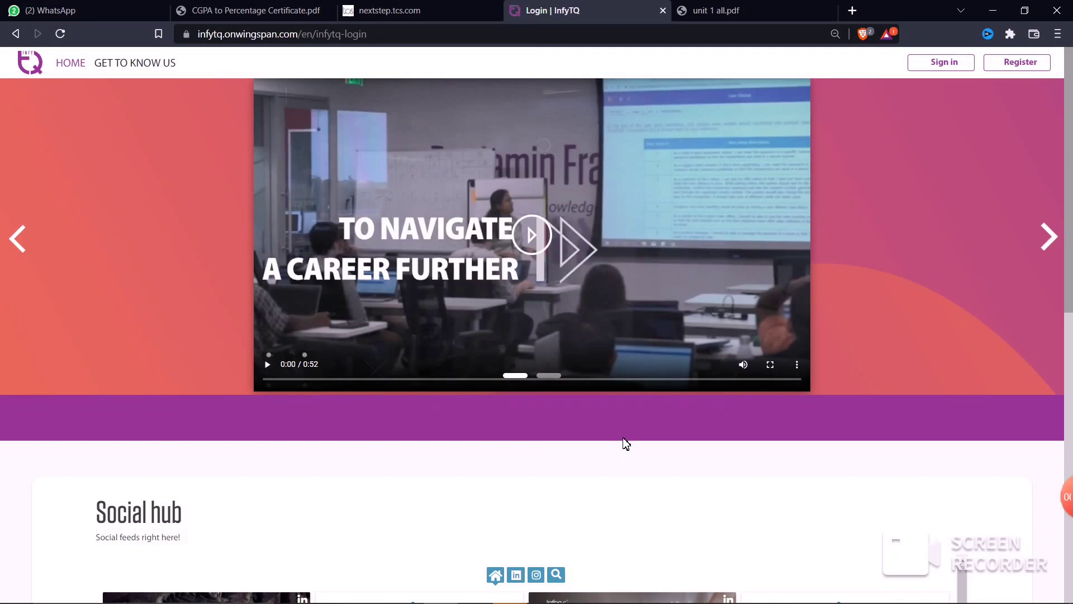
pyautogui.moveTo(1071, 525)
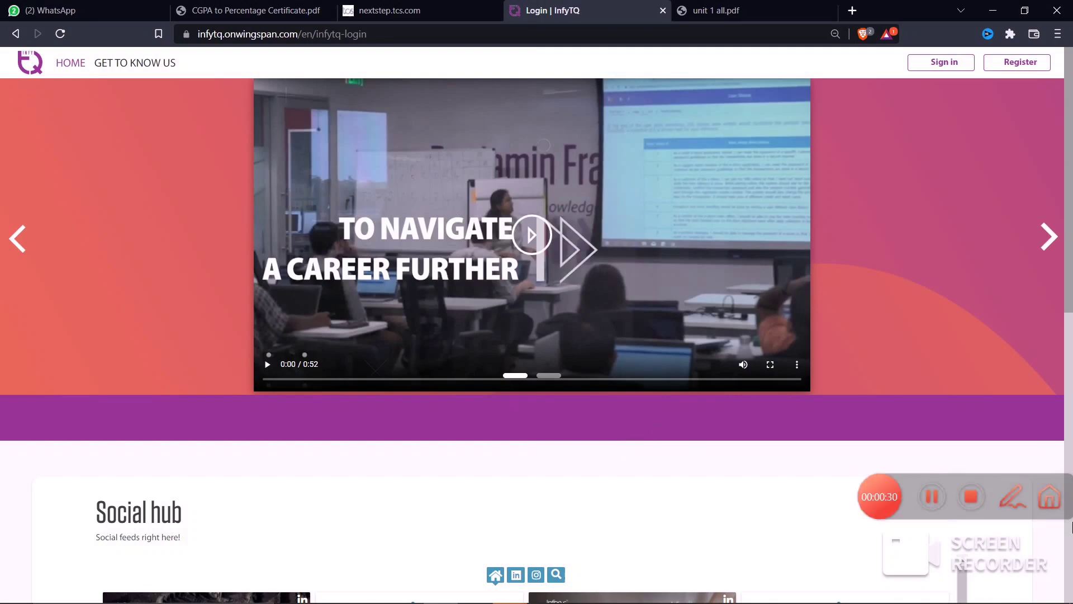